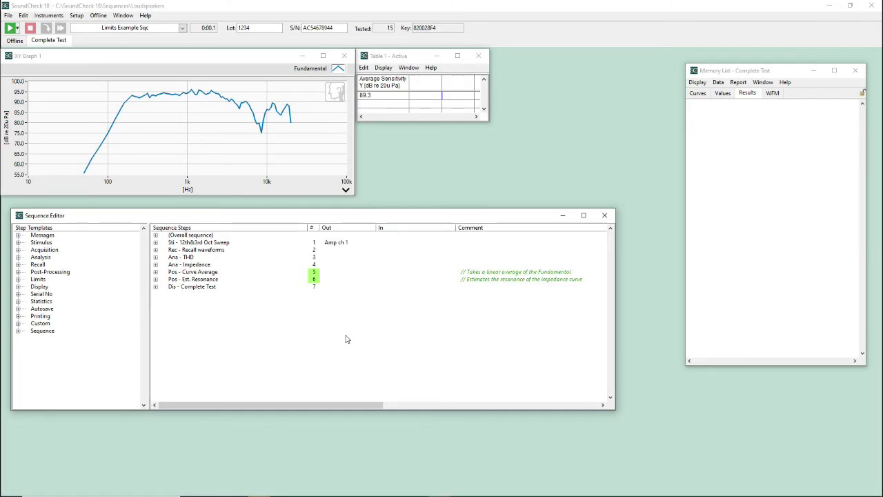
# - Add the Curves - Absolute limits template before the Complete Test display step and open it for editing
pyautogui.click(18, 280)
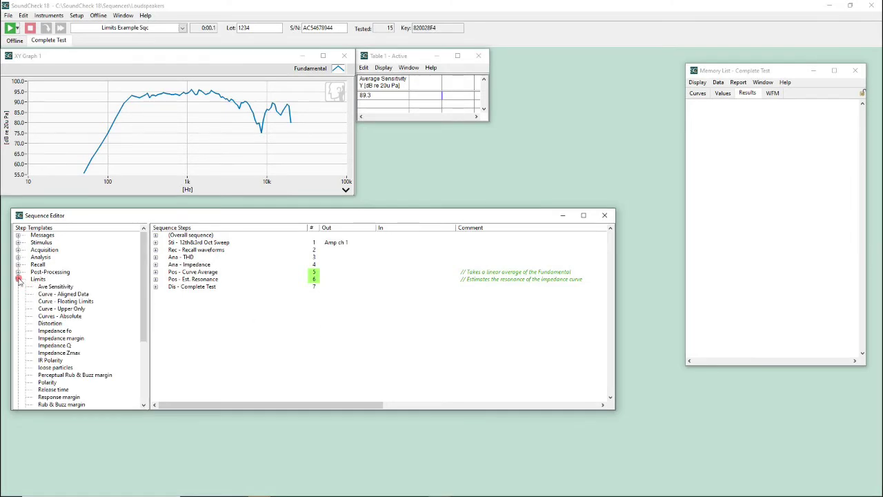
pyautogui.moveTo(69, 320); pyautogui.dragTo(241, 284)
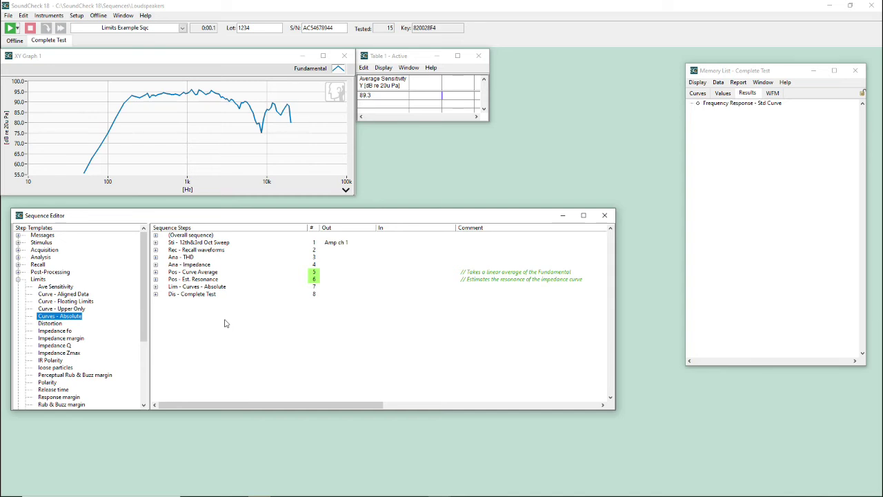
pyautogui.doubleClick(210, 286)
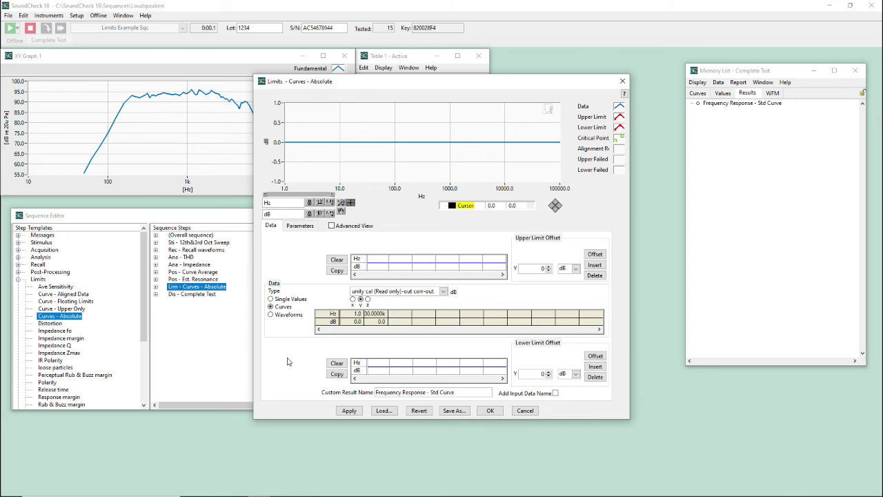
# - Switch the limit's data type to Single Values, view the unity cal (Read only)-out sens-out data, and return to Curves
pyautogui.click(443, 291)
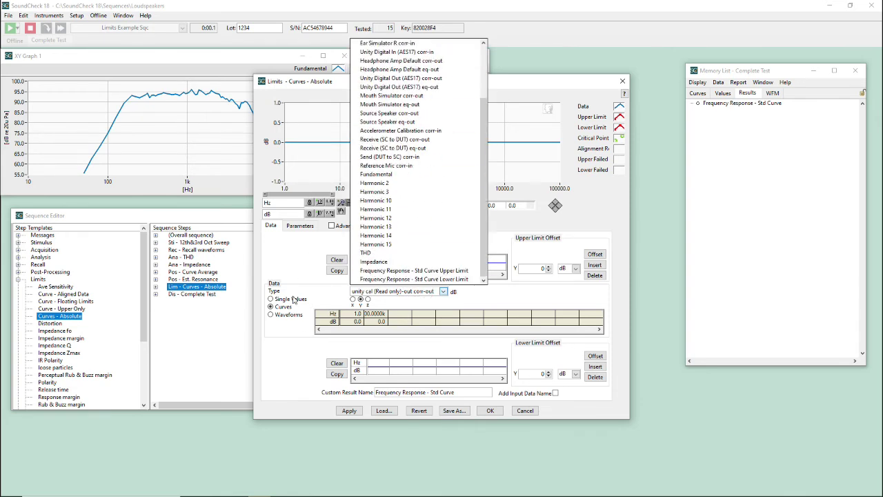
pyautogui.click(282, 299)
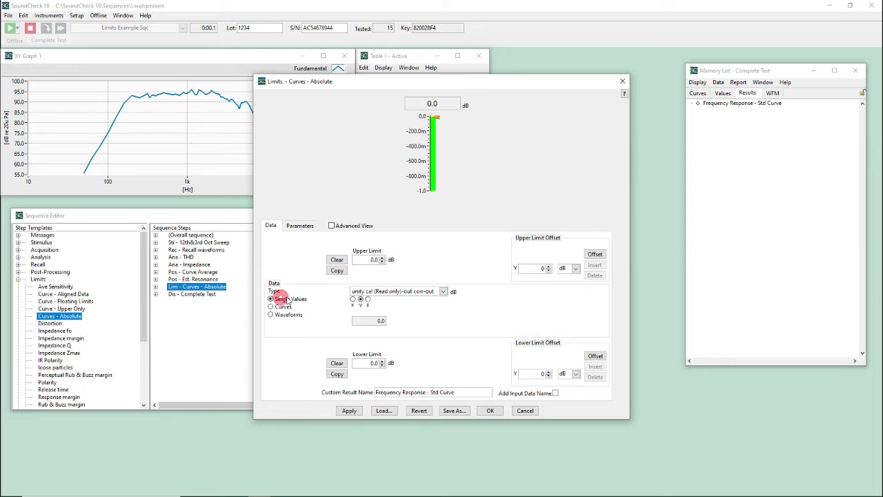
pyautogui.click(407, 292)
pyautogui.click(283, 308)
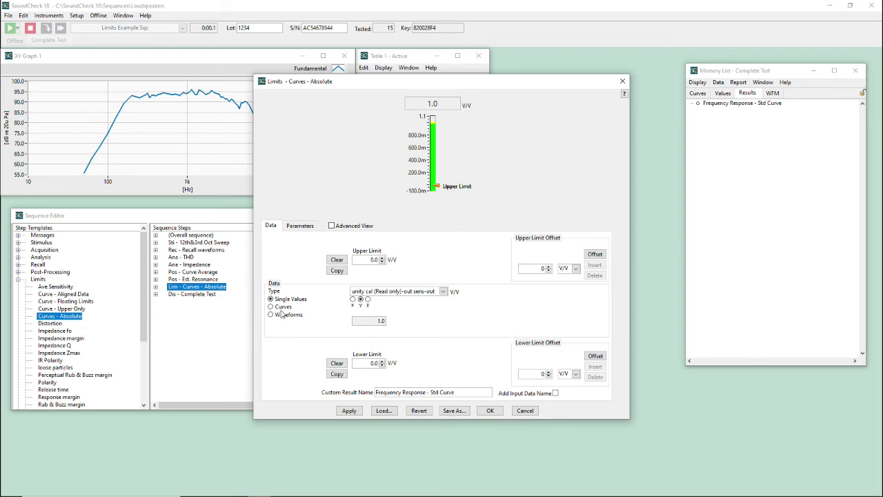
pyautogui.click(282, 307)
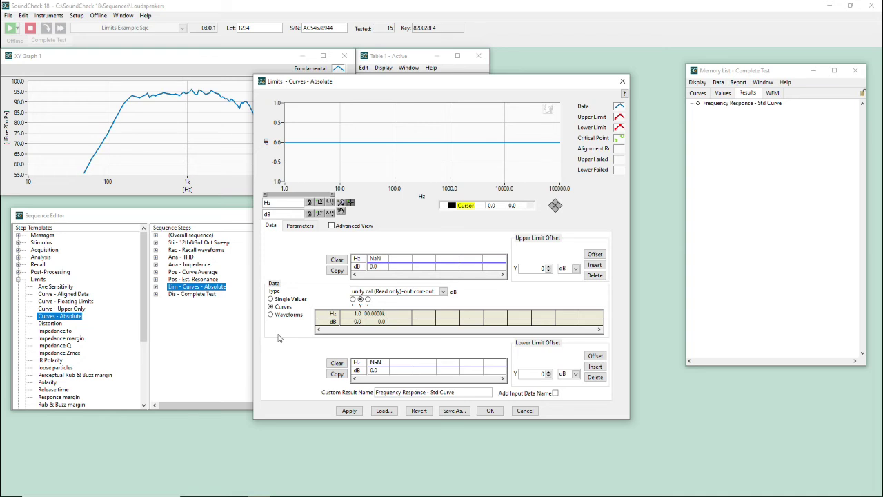
# - Select the Fundamental curve as the data for the limit
pyautogui.click(399, 291)
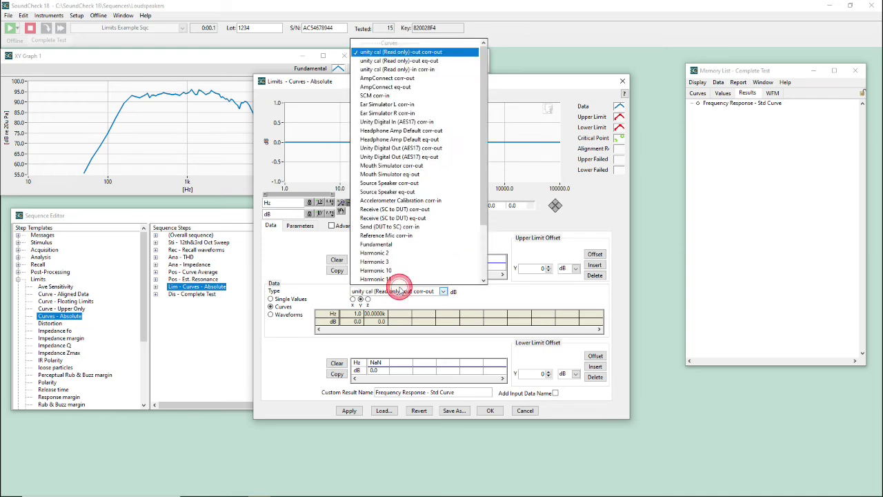
pyautogui.press('f')
pyautogui.press('Return')
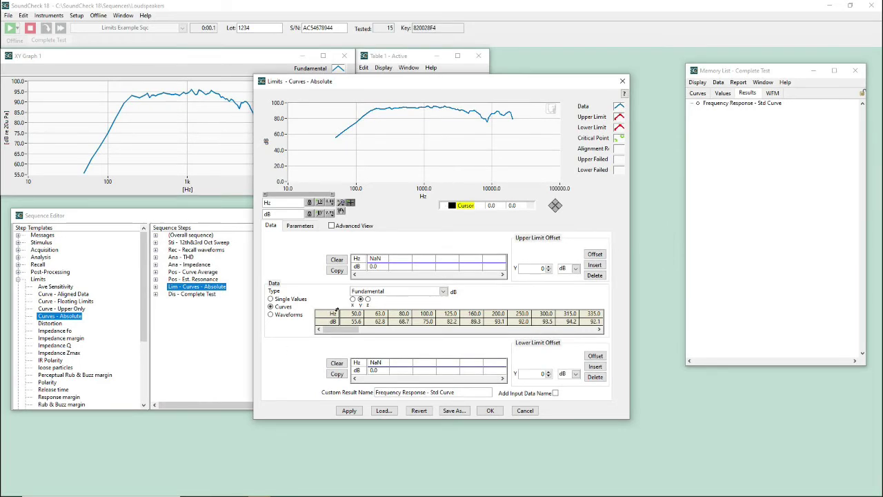
# - View the x and z data of the Fundamental curve and return to its y data
pyautogui.click(353, 299)
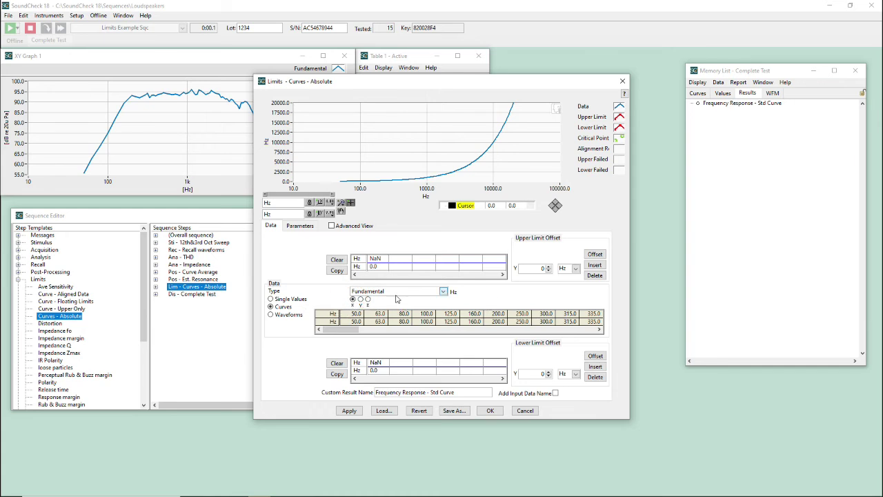
pyautogui.click(368, 299)
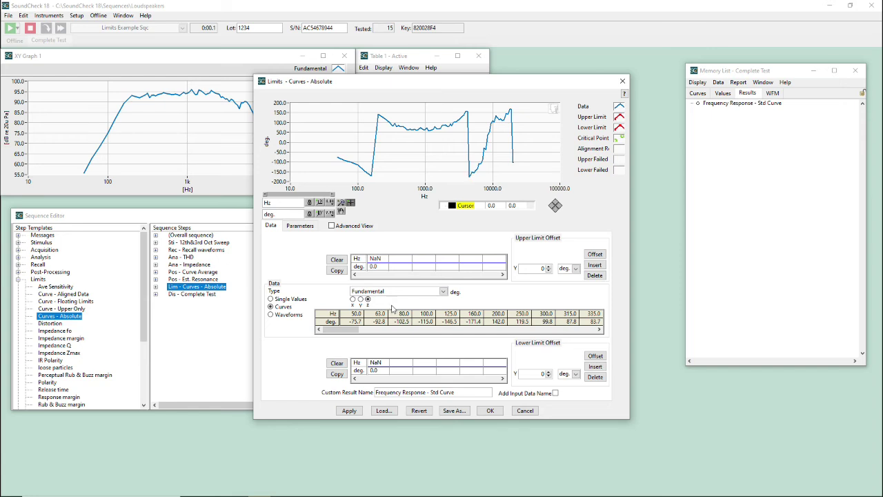
pyautogui.click(360, 299)
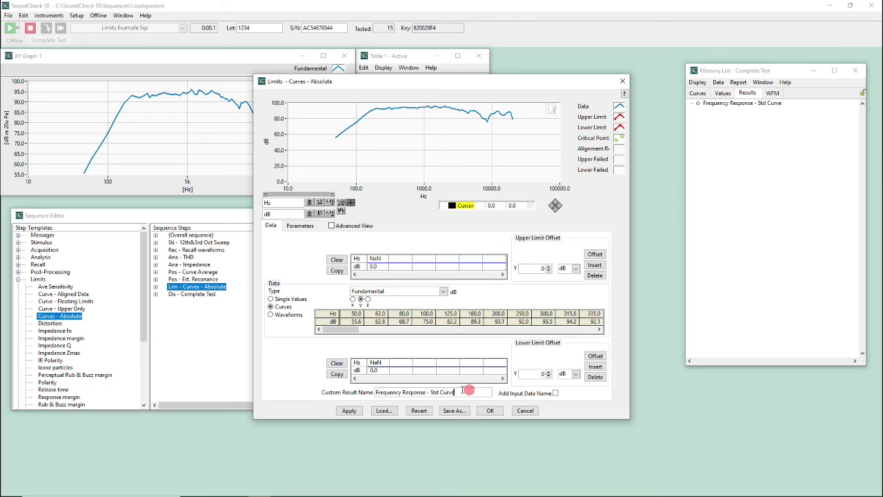
# - Set the custom result name to Frequency Response, save the limit step, and check the result's entry in the Memory List
pyautogui.moveTo(469, 391); pyautogui.dragTo(322, 384)
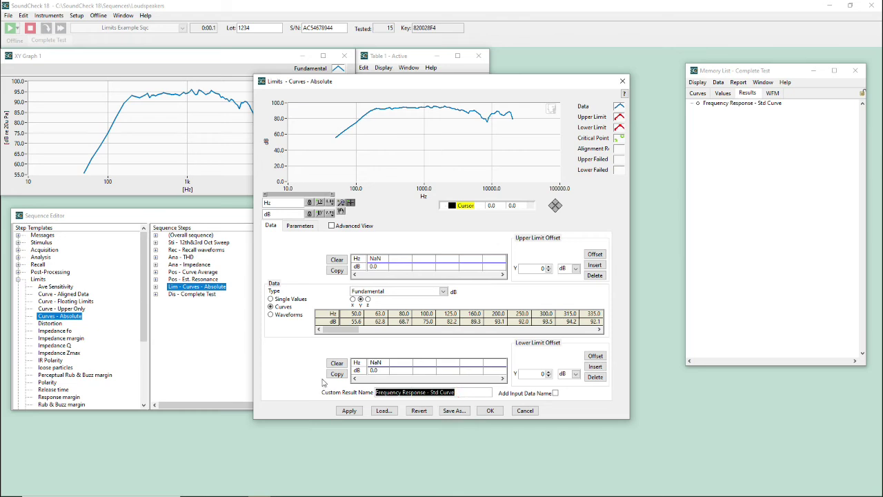
pyautogui.write('Frequency R')
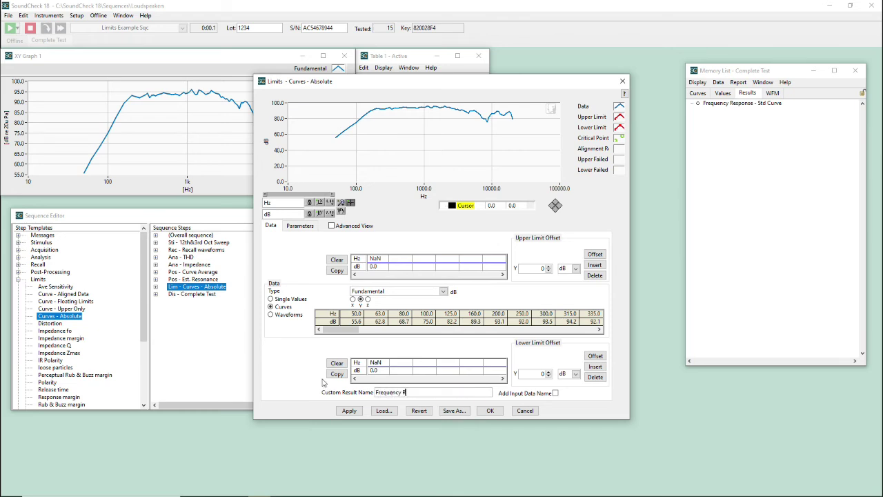
pyautogui.write('esponse')
pyautogui.click(497, 412)
pyautogui.click(738, 104)
pyautogui.click(311, 338)
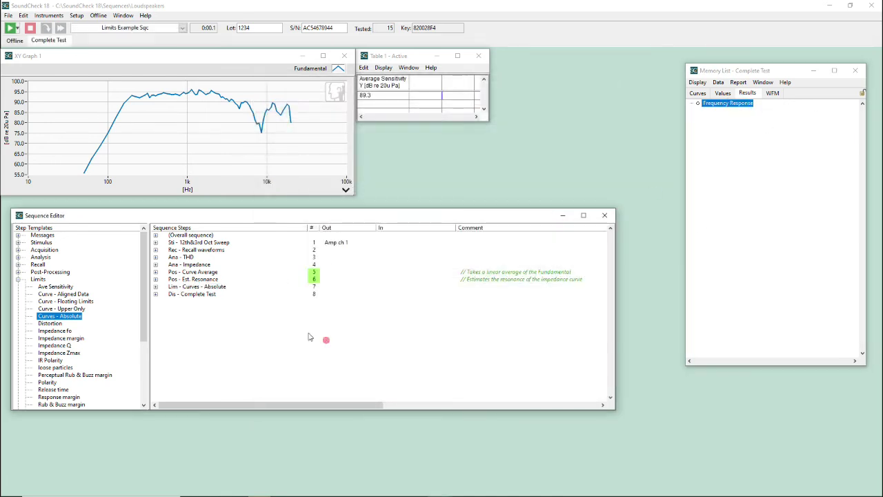
# - Reopen the Curves - Absolute limit step and enter upper limit frequencies of 100, 1000 and 10000 Hz
pyautogui.doubleClick(185, 287)
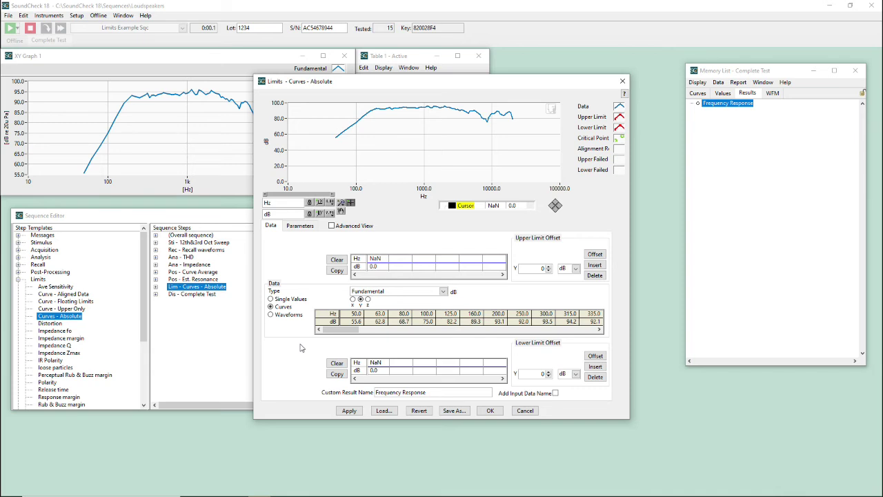
pyautogui.doubleClick(378, 258)
pyautogui.write('100')
pyautogui.click(395, 258)
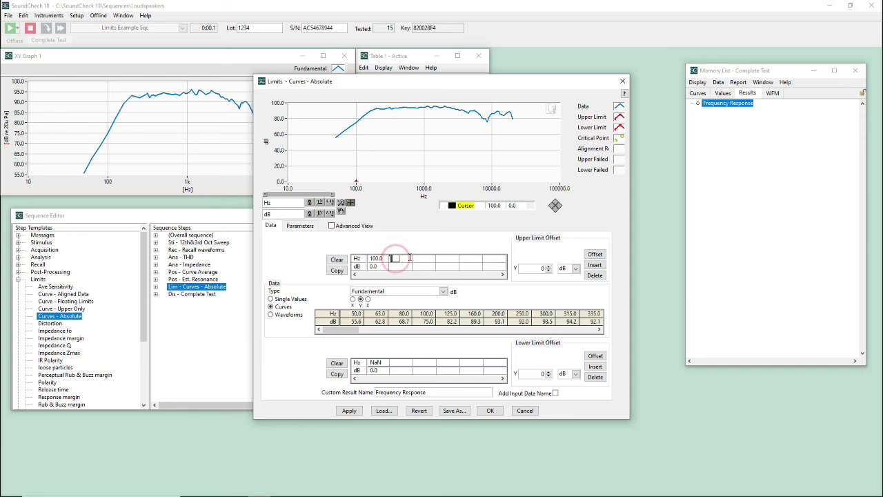
pyautogui.write('1000')
pyautogui.press('Tab')
pyautogui.write('10000')
# - Set the upper limit levels to 100, 105 and 103 dB for the three frequencies
pyautogui.click(381, 266)
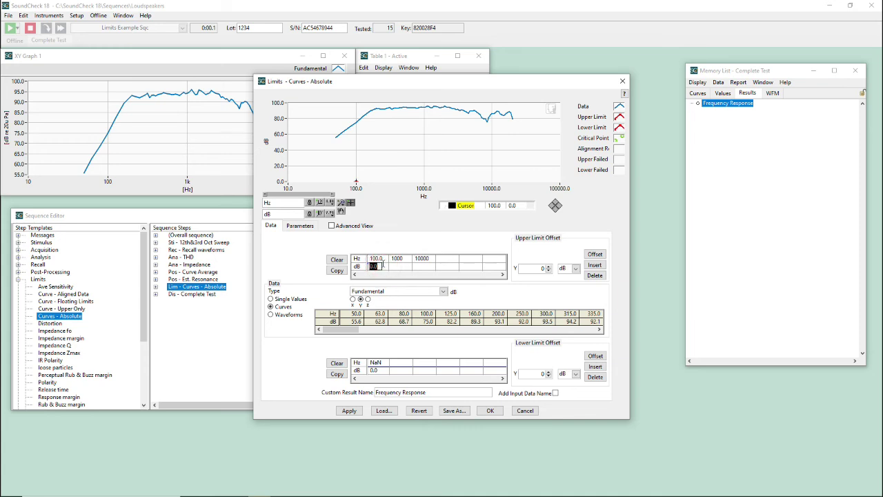
pyautogui.write('100')
pyautogui.press('Tab')
pyautogui.write('105')
pyautogui.press('Tab')
pyautogui.write('103')
pyautogui.click(273, 263)
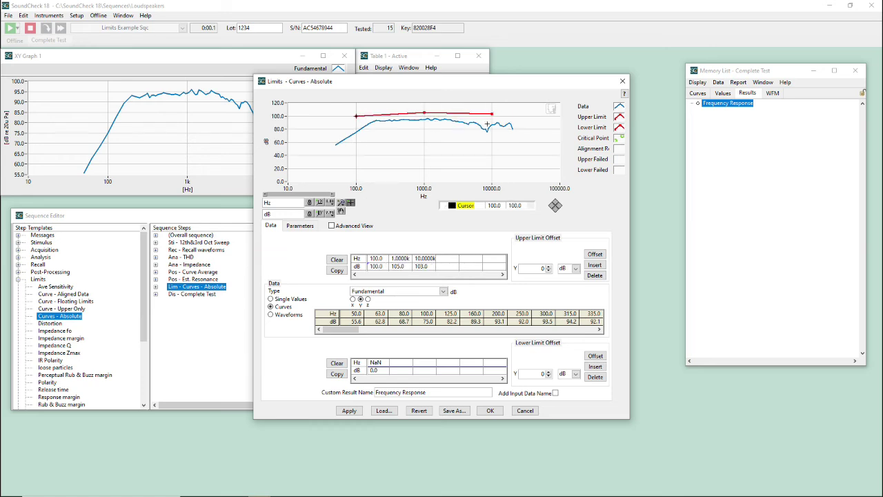
# - Define a lower limit of 50 dB at 50 Hz and 70 dB at 1000 Hz, and apply the limits
pyautogui.click(383, 360)
pyautogui.write('50')
pyautogui.press('Tab')
pyautogui.write('1000')
pyautogui.click(374, 371)
pyautogui.doubleClick(376, 371)
pyautogui.write('50')
pyautogui.press('Tab')
pyautogui.write('70')
pyautogui.click(312, 345)
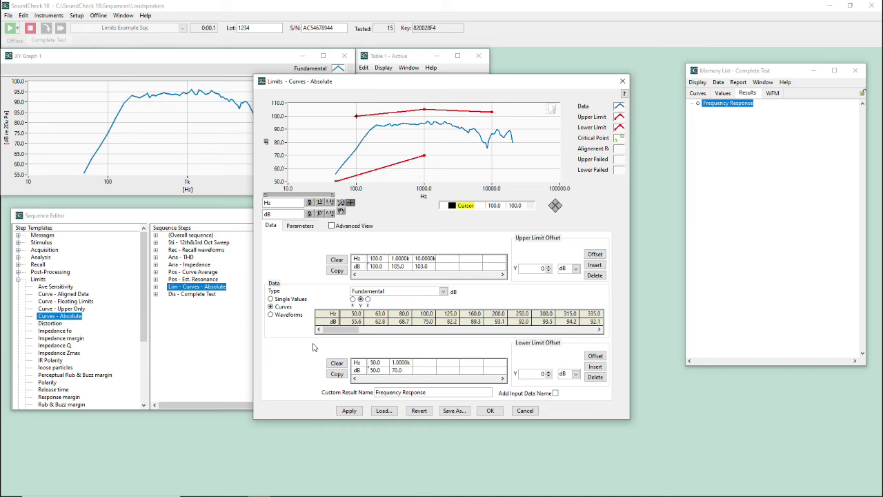
pyautogui.click(350, 411)
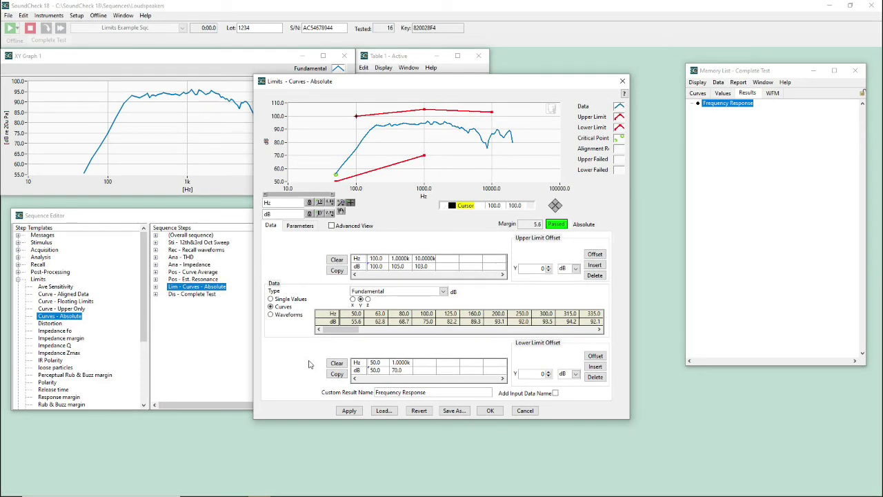
# - Set the upper limit at 1000 Hz to 90 dB and apply the limits again
pyautogui.click(400, 266)
pyautogui.write('90.0')
pyautogui.click(273, 347)
pyautogui.click(349, 411)
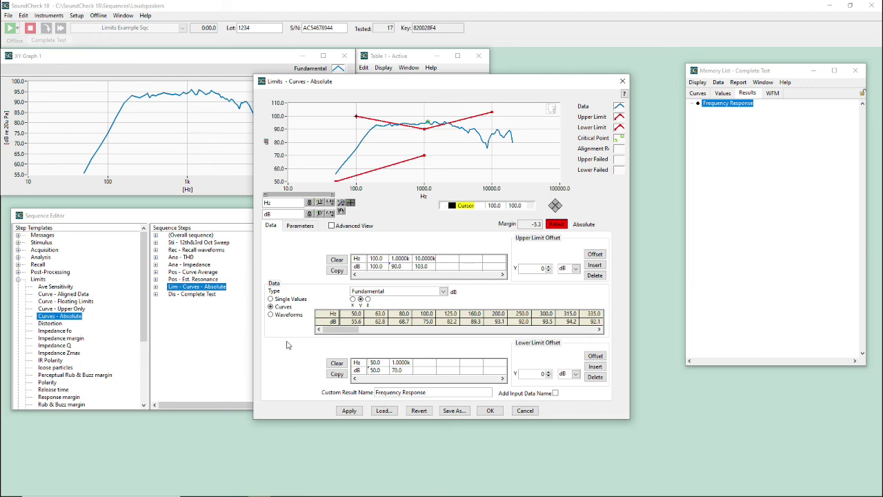
# - Clear both limit curves and copy the Fundamental data into the upper limit
pyautogui.click(337, 261)
pyautogui.click(338, 364)
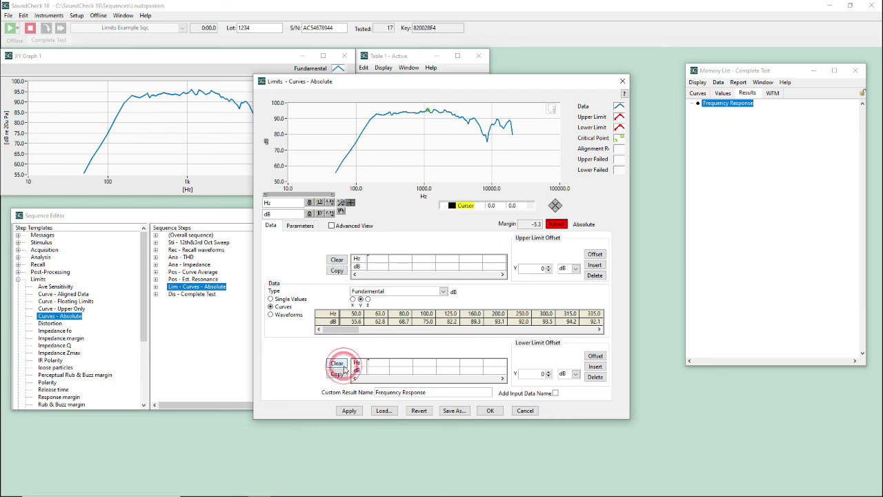
pyautogui.click(337, 271)
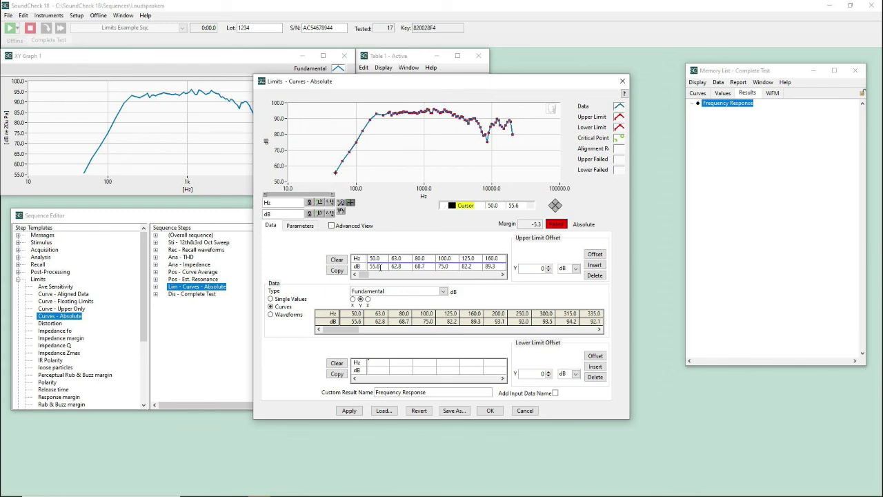
# - Set the upper limit's 63 Hz point to 64 dB
pyautogui.doubleClick(375, 266)
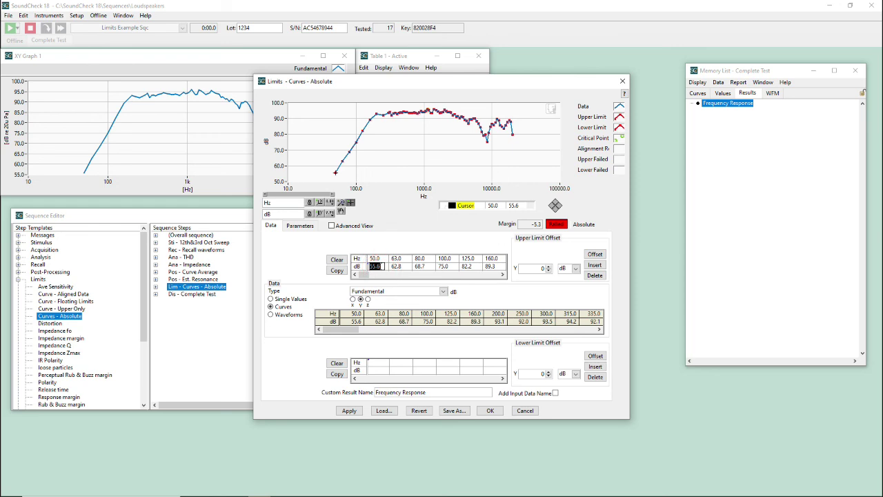
pyautogui.write('60')
pyautogui.press('Tab')
pyautogui.write('64')
pyautogui.press('Return')
pyautogui.click(336, 271)
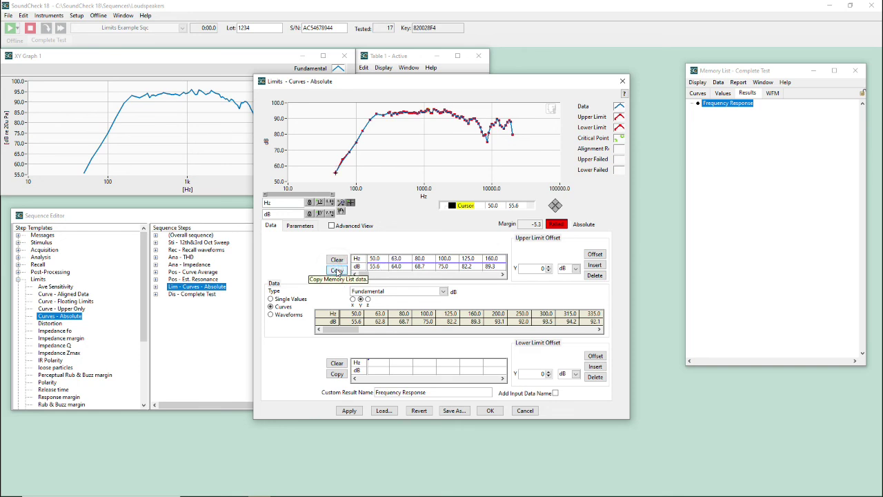
# - Offset the upper limit curve by 3 dB
pyautogui.doubleClick(543, 268)
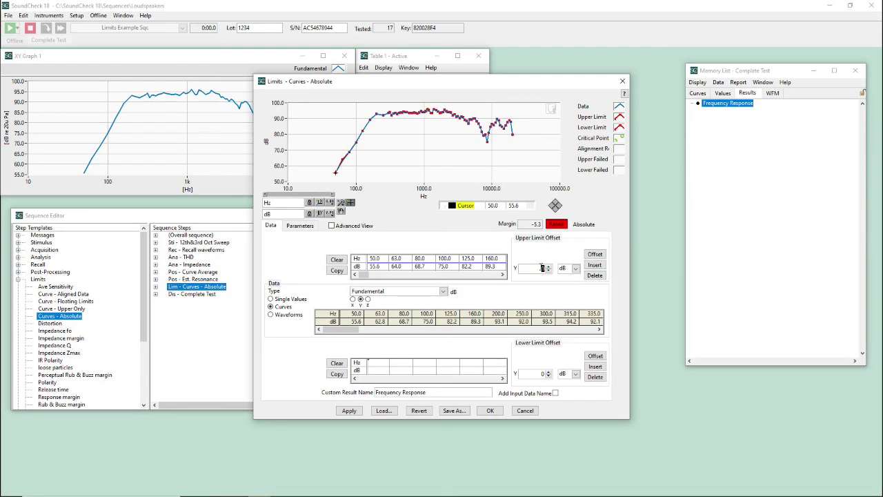
pyautogui.write('3')
pyautogui.click(595, 254)
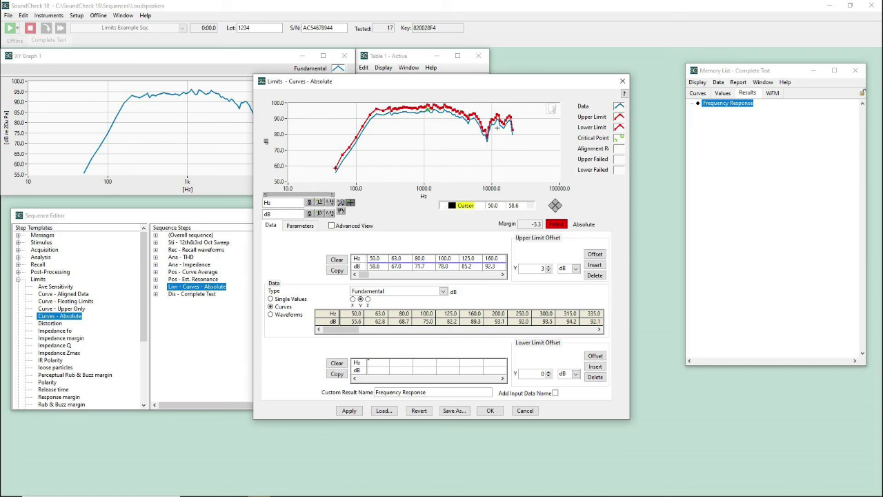
# - Change the upper limit offset unit to percent and offset the curve by 10 %
pyautogui.click(575, 268)
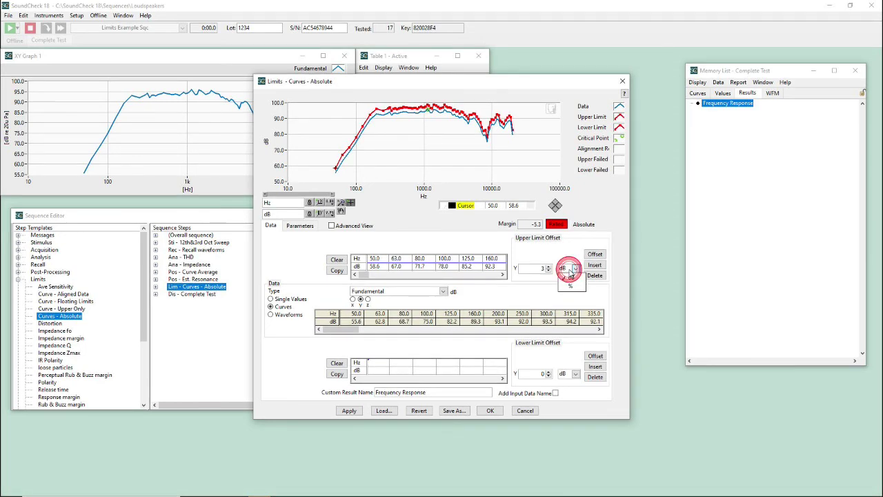
pyautogui.click(572, 286)
pyautogui.doubleClick(528, 267)
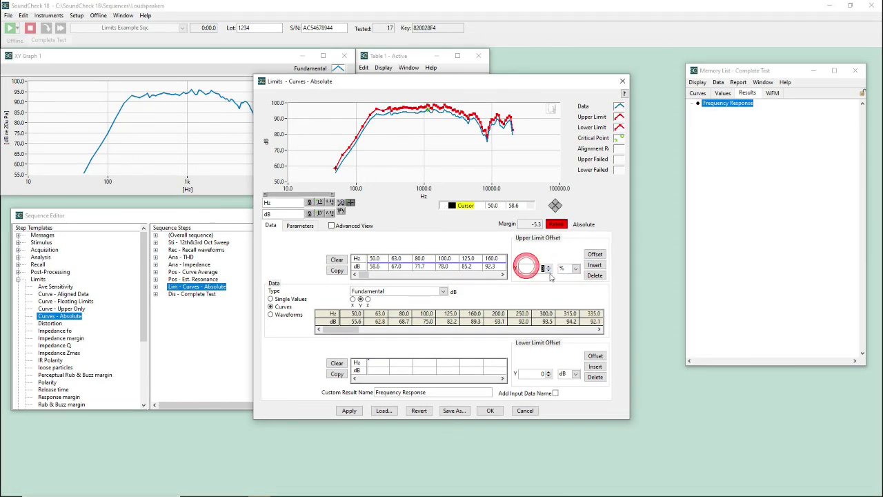
pyautogui.write('10')
pyautogui.click(533, 289)
pyautogui.click(596, 256)
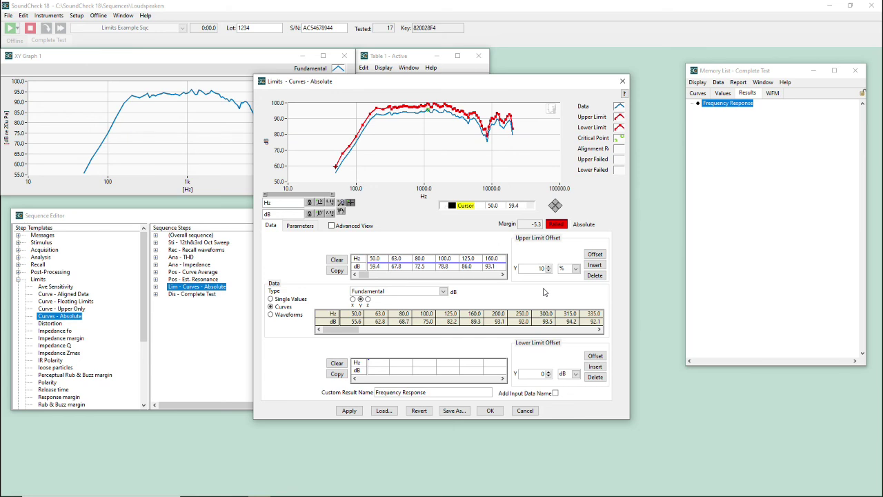
# - Copy the Fundamental data into the lower limit and offset it by -2 dB
pyautogui.click(338, 364)
pyautogui.click(337, 373)
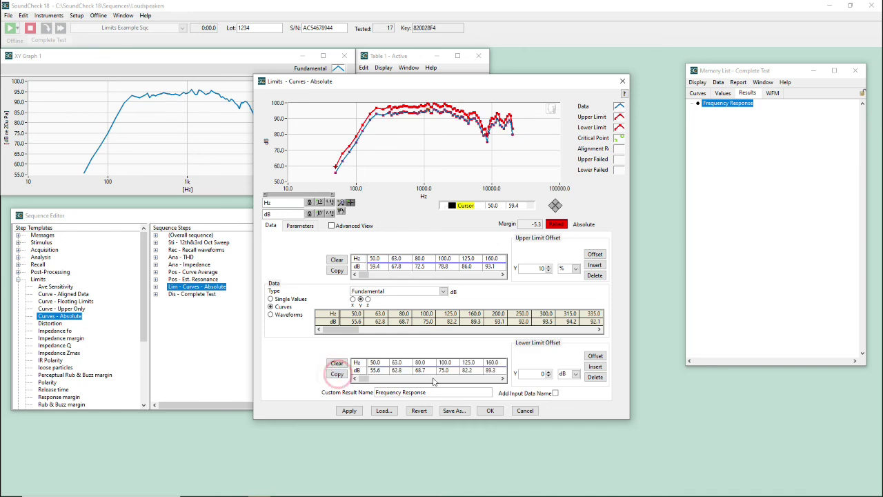
pyautogui.doubleClick(542, 373)
pyautogui.write('-2')
pyautogui.click(595, 356)
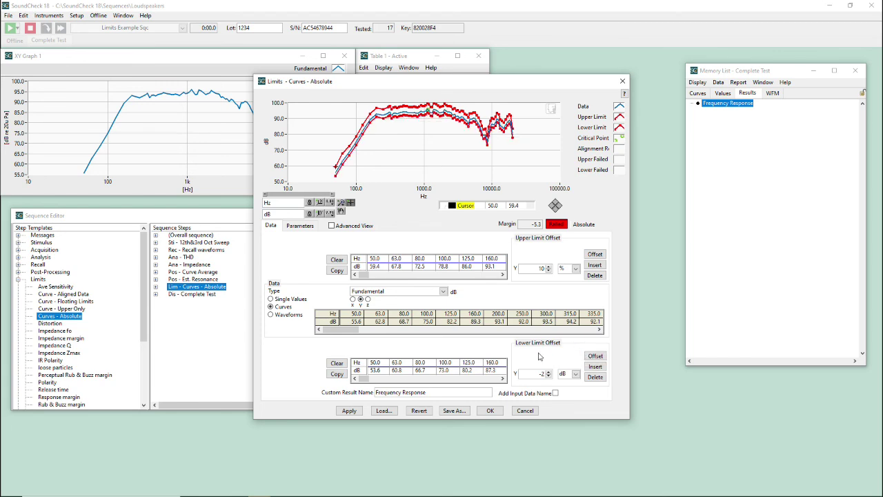
# - Offset the lower limit by -2 dB three more times, and shift it back up by 2 dB
pyautogui.click(594, 357)
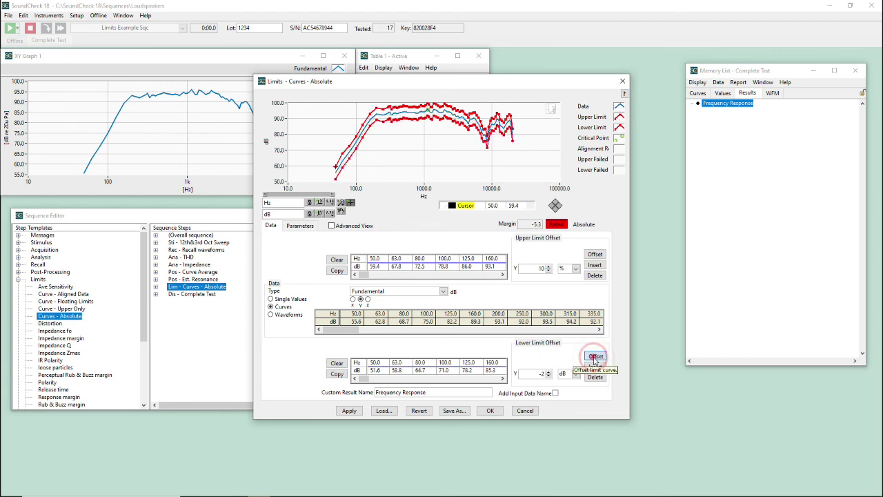
pyautogui.click(595, 357)
pyautogui.click(595, 357)
pyautogui.doubleClick(541, 374)
pyautogui.write('2')
pyautogui.click(595, 356)
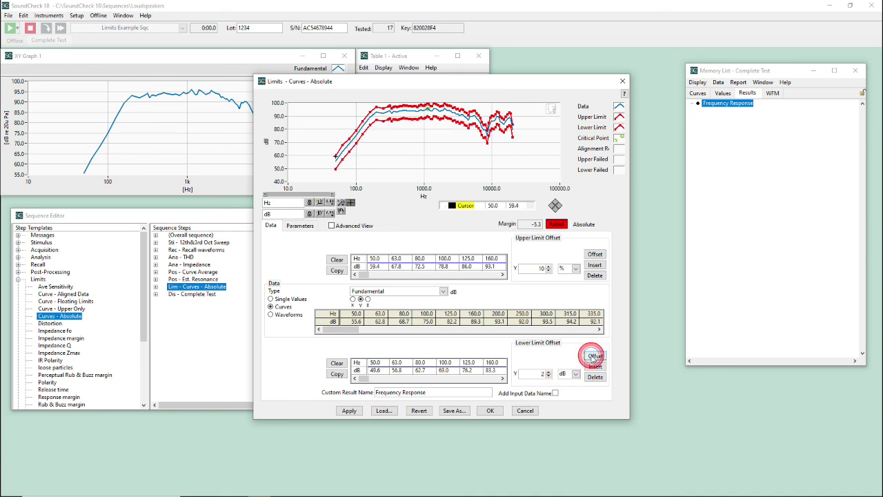
# - Offset the lower limit by 2 dB and set its 50 Hz point to 45 dB
pyautogui.click(595, 356)
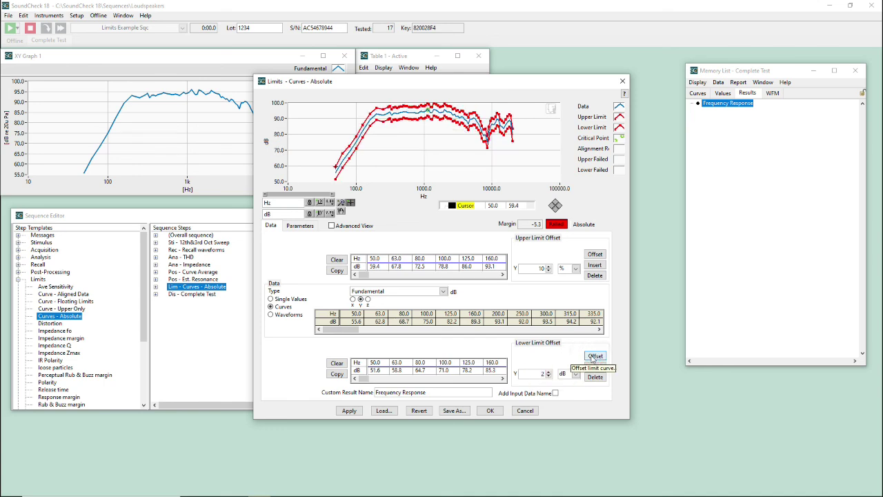
# - Offset only the lower limit's 100 Hz point by -2 dB three times
pyautogui.click(446, 370)
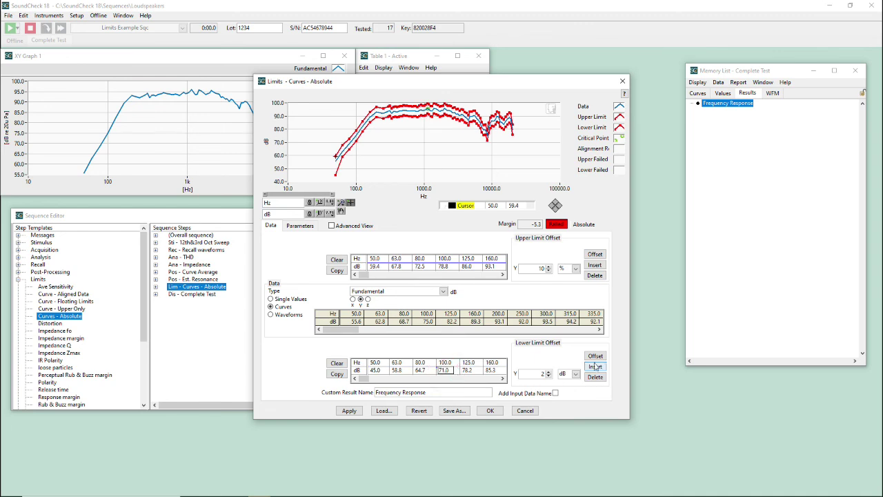
pyautogui.click(539, 373)
pyautogui.write('-')
pyautogui.click(596, 357)
pyautogui.click(596, 357)
pyautogui.click(596, 357)
# - Insert a new point of 70 Hz at 70 dB before the 80 Hz point of the upper limit, and apply the limits
pyautogui.click(427, 258)
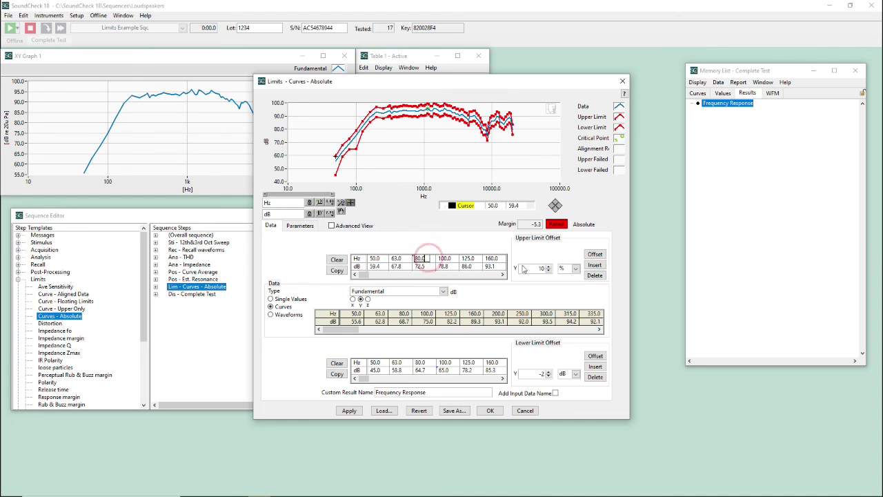
pyautogui.click(598, 266)
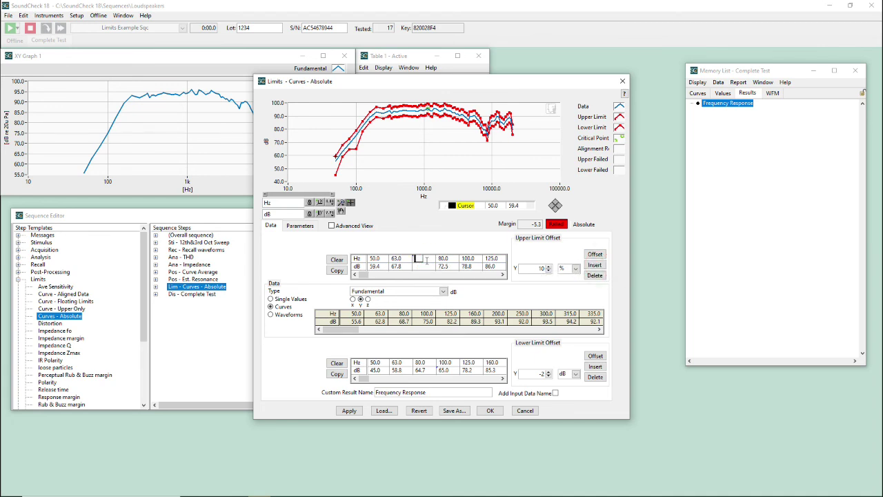
pyautogui.write('70')
pyautogui.click(419, 267)
pyautogui.write('70')
pyautogui.click(287, 345)
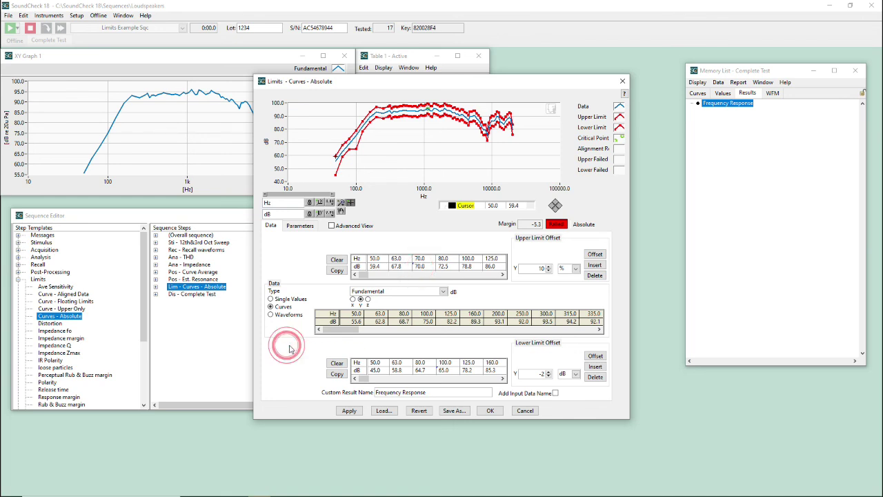
pyautogui.click(349, 410)
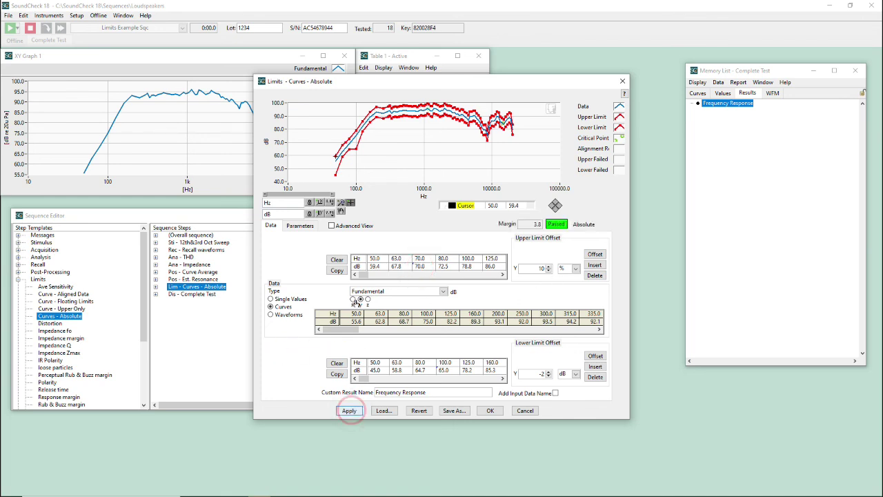
# - Delete the lower limit's points below 100 Hz and accept the limit step
pyautogui.click(398, 362)
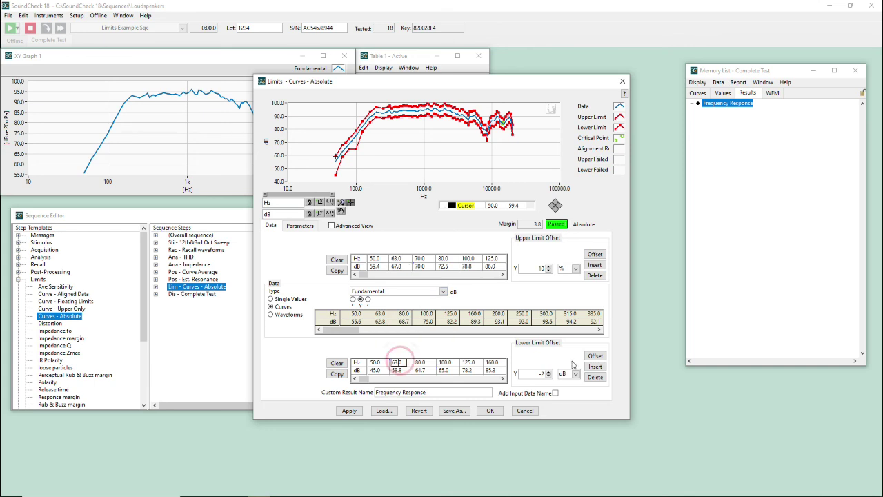
pyautogui.click(595, 377)
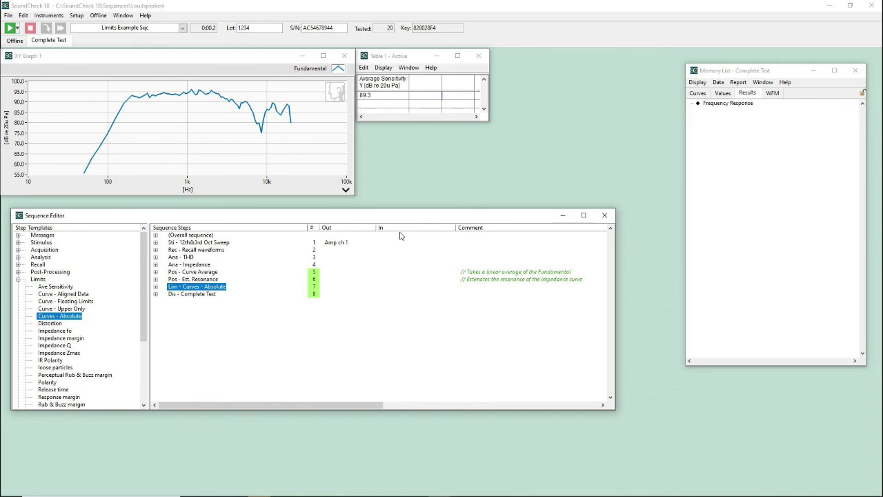
# - Display the Frequency Response result in its own window and place it directly below Table 1
pyautogui.doubleClick(740, 103)
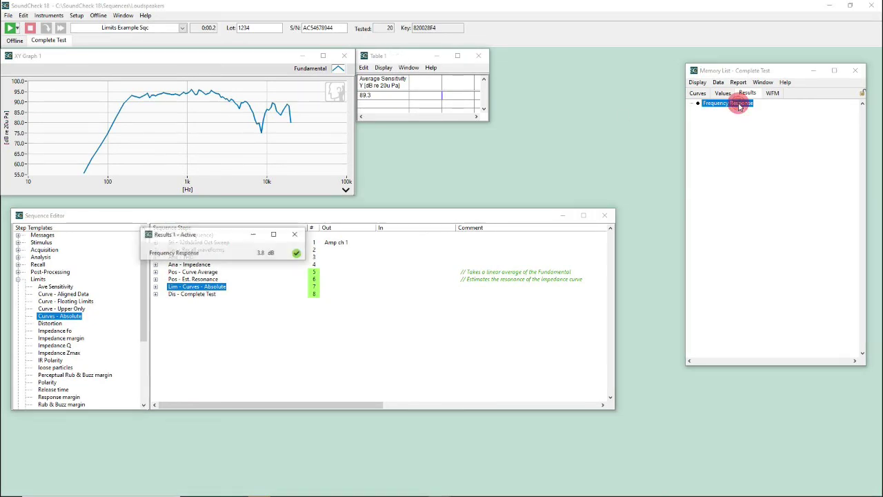
pyautogui.moveTo(187, 236); pyautogui.dragTo(405, 138)
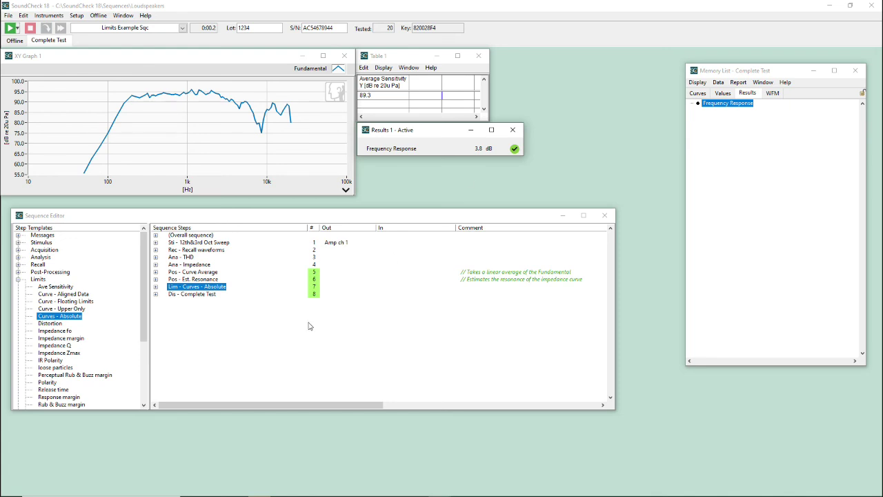
# - Add the Frequency Response Upper Limit and Lower Limit curves from the memory list to XY Graph 1
pyautogui.click(696, 94)
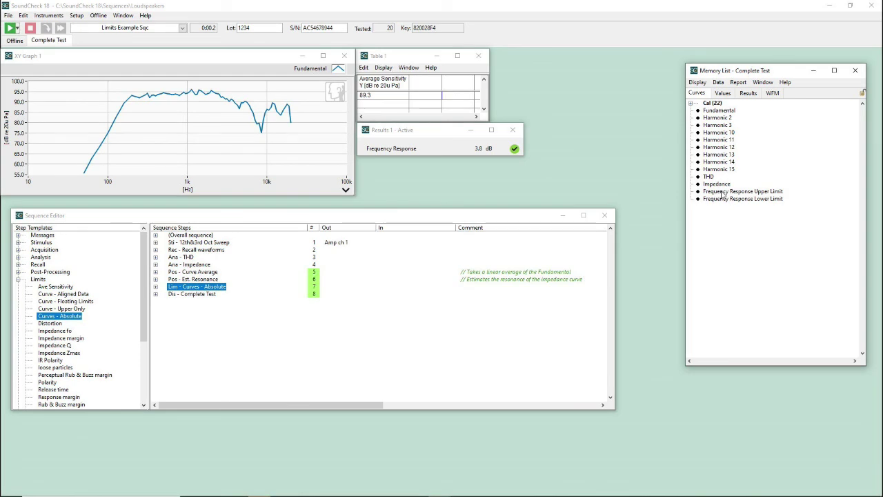
pyautogui.moveTo(722, 192); pyautogui.dragTo(723, 199)
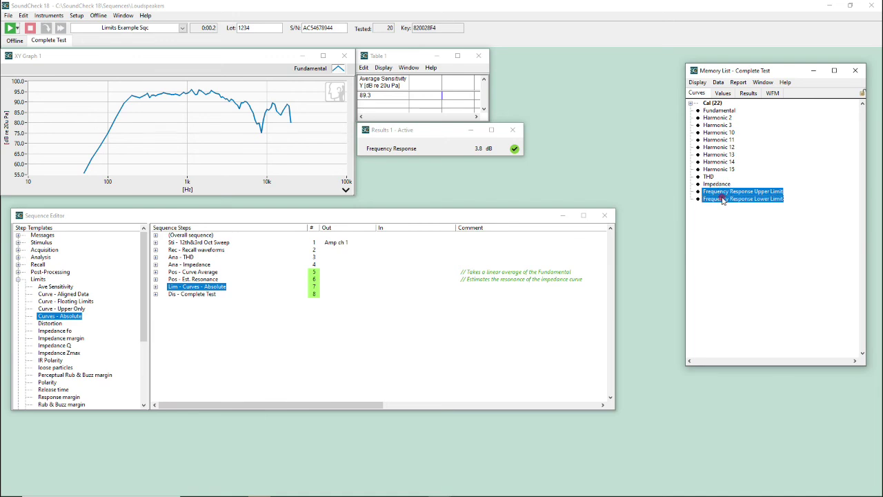
pyautogui.moveTo(184, 126); pyautogui.dragTo(183, 125)
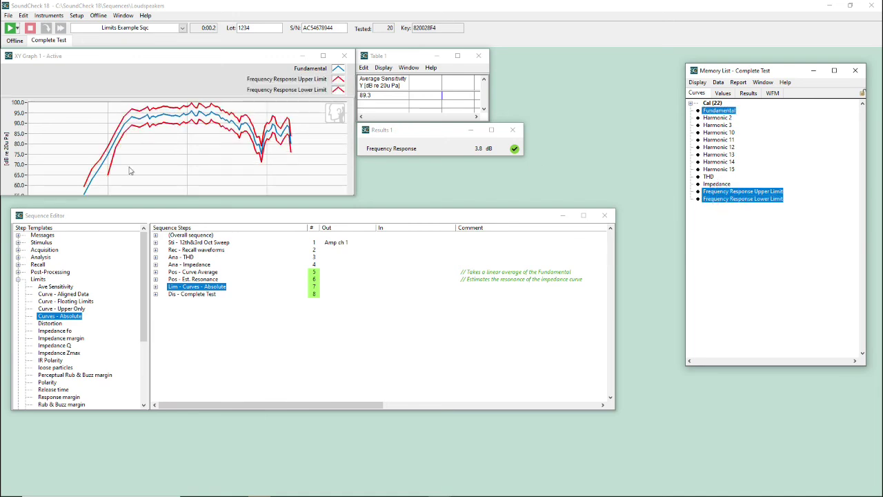